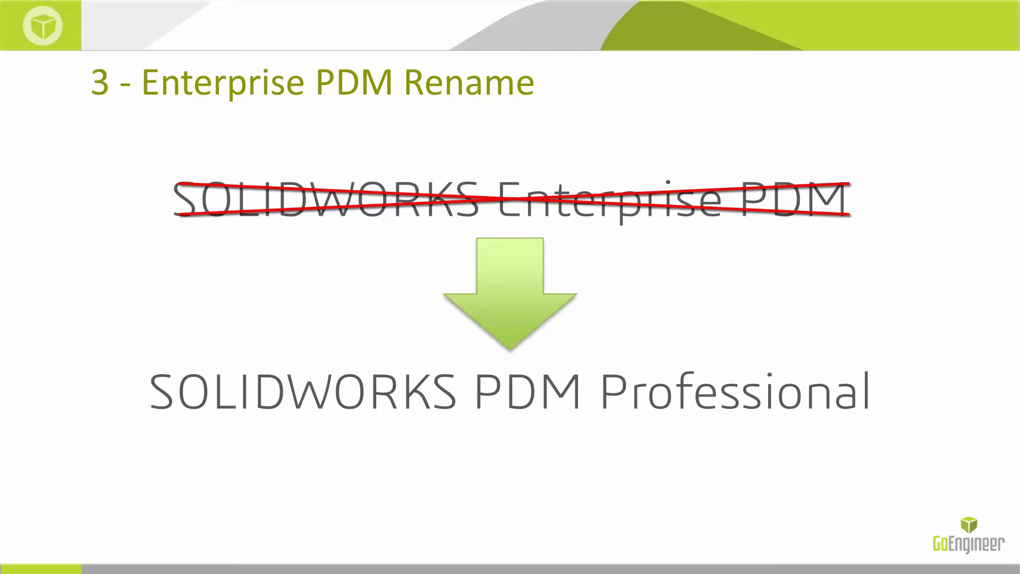
# Advance from the Enterprise PDM rename slide to the 'PDM Standard – First look' section slide
pyautogui.press('Right')
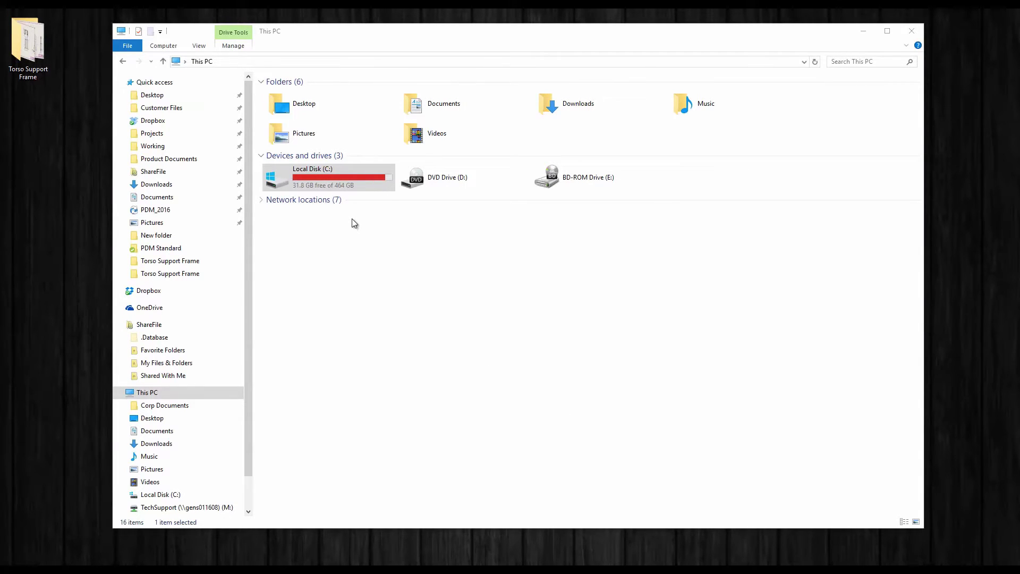
# Copy the desktop Torso Support Frame folder into the PDM_2016 vault and open its 15 files
pyautogui.click(163, 214)
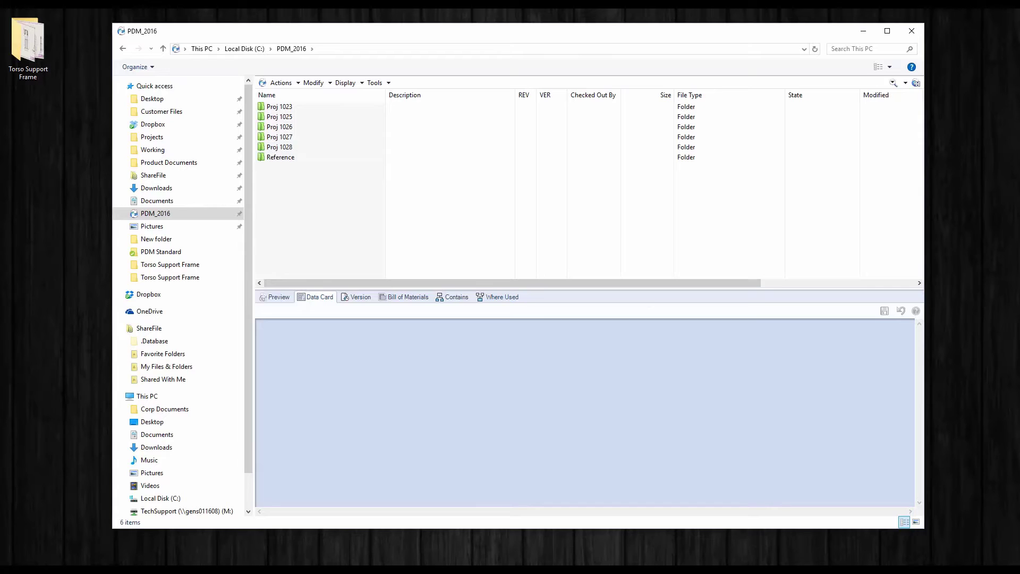
pyautogui.moveTo(21, 30); pyautogui.dragTo(328, 213)
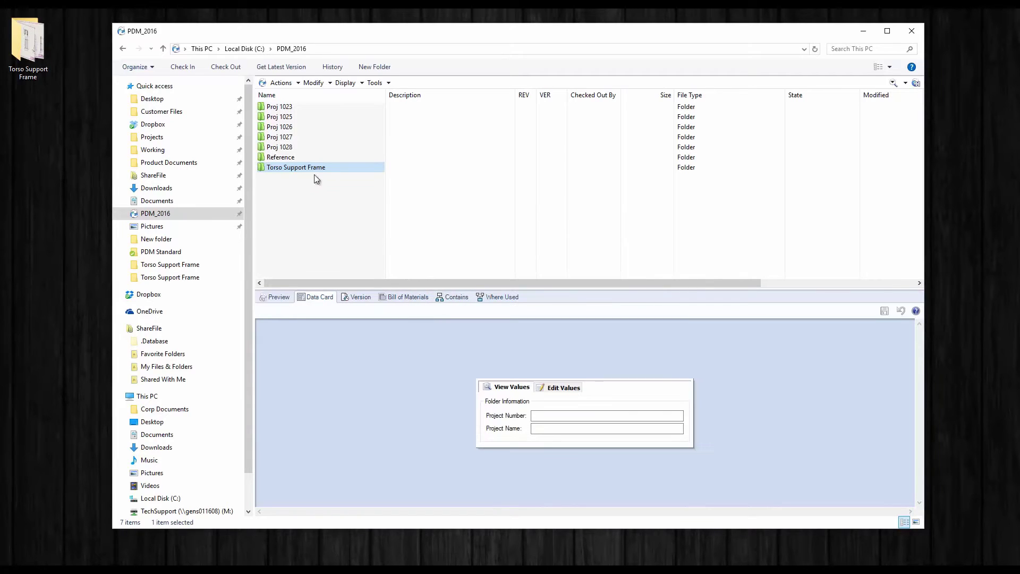
pyautogui.doubleClick(311, 166)
# Check in all 15 Torso Support Frame files after reviewing the assembly tree in the dialog
pyautogui.moveTo(358, 263); pyautogui.dragTo(313, 116)
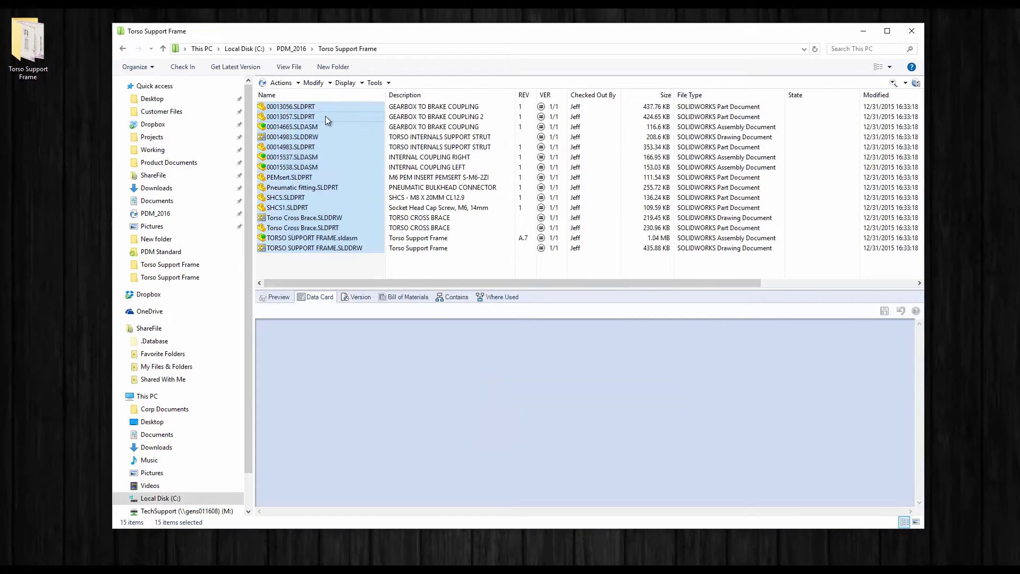
pyautogui.rightClick(325, 117)
pyautogui.click(365, 220)
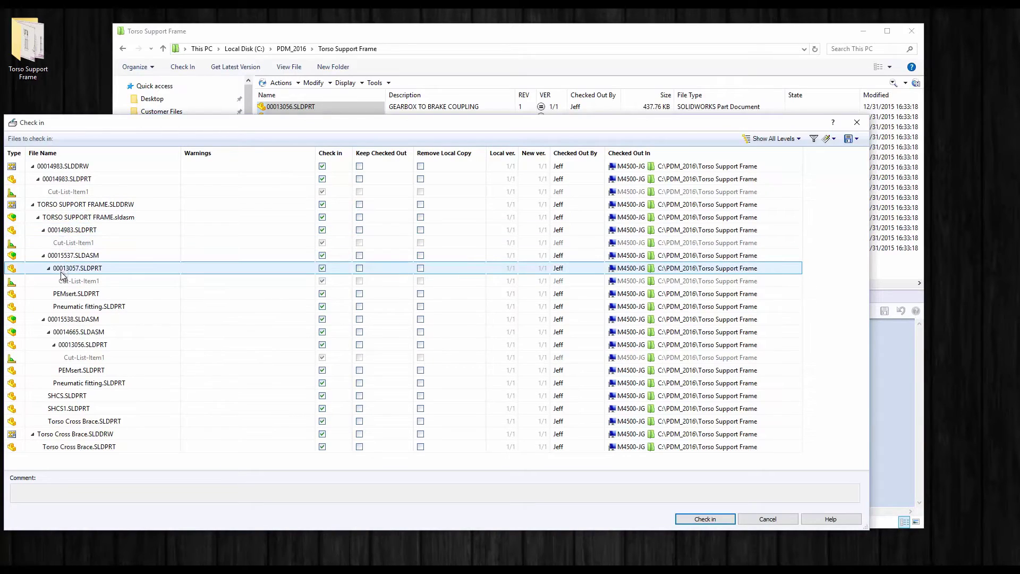
pyautogui.click(38, 217)
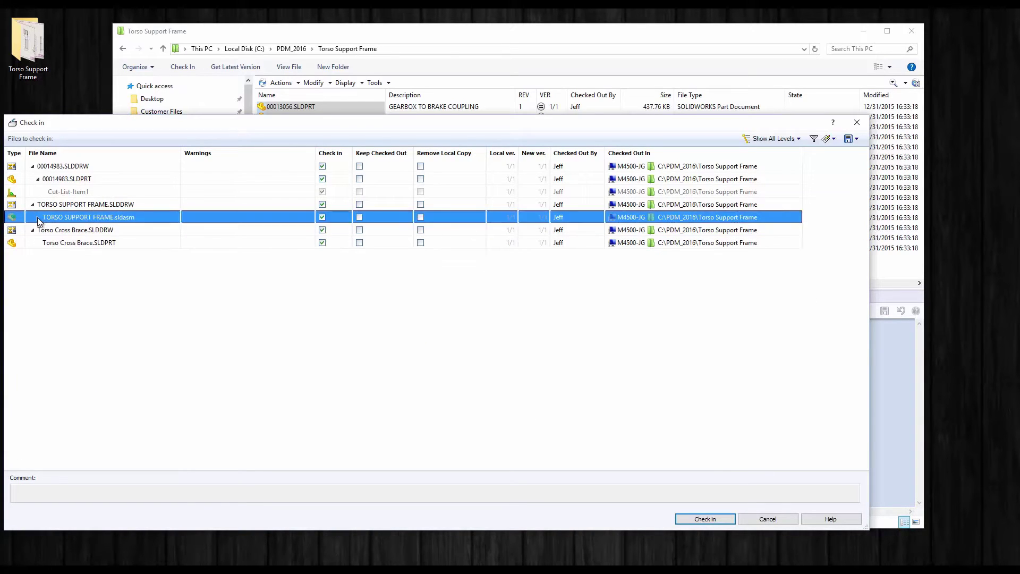
pyautogui.click(37, 217)
pyautogui.click(43, 256)
pyautogui.click(43, 255)
pyautogui.click(680, 520)
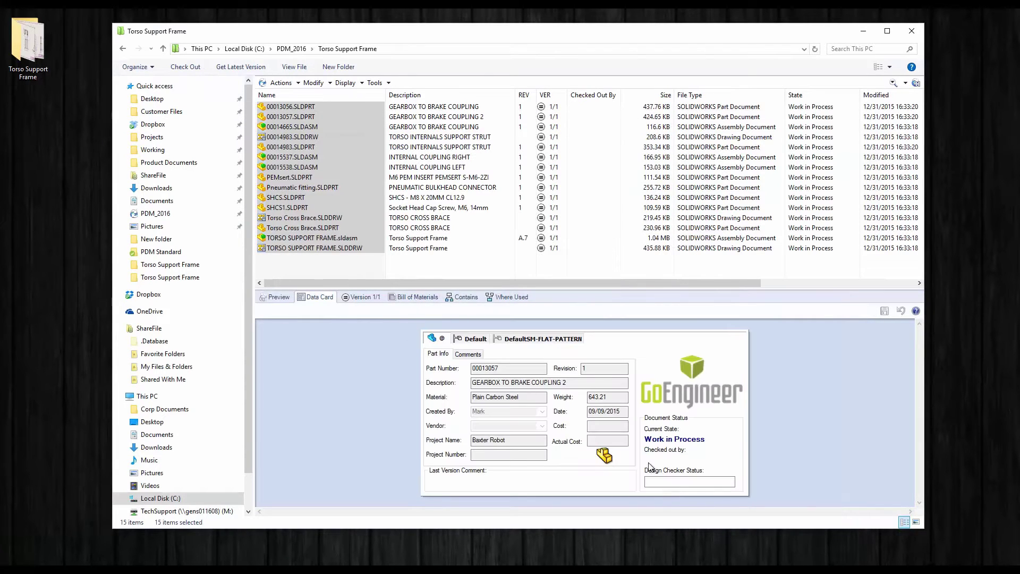
# Preview and rotate TORSO SUPPORT FRAME.sldasm in 3D, then view its data card (part C-07104)
pyautogui.click(337, 238)
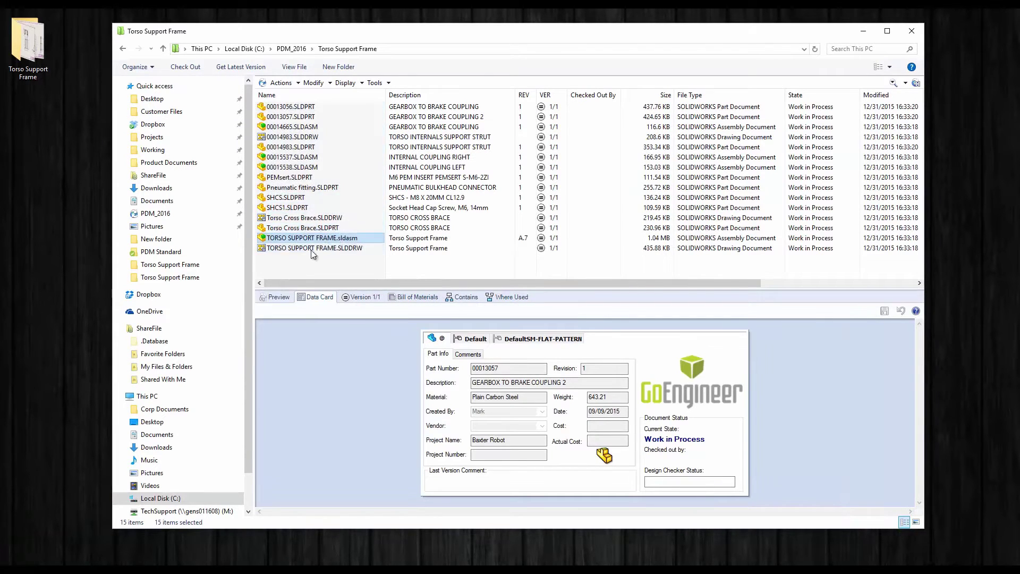
pyautogui.click(276, 297)
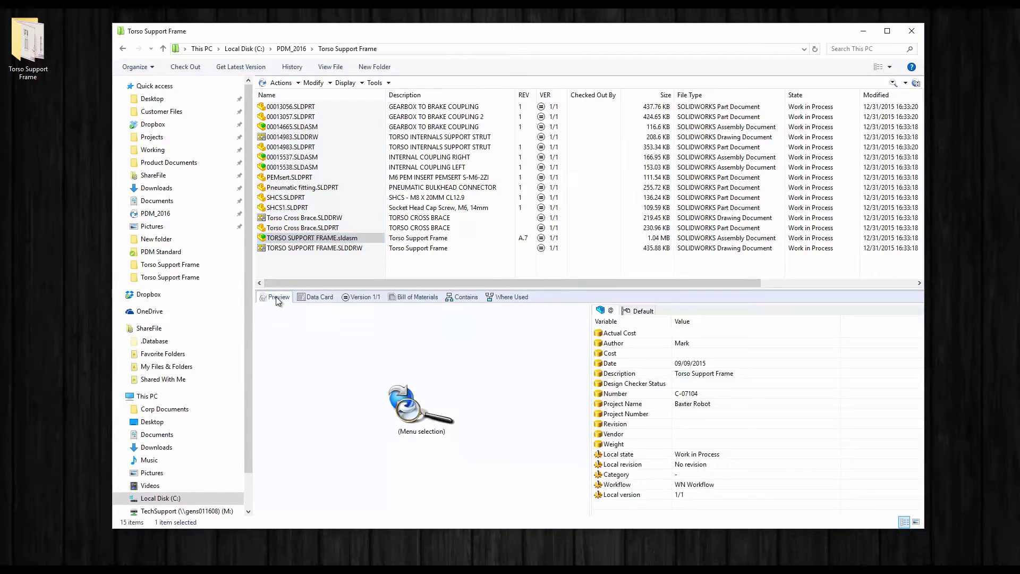
pyautogui.click(297, 238)
pyautogui.moveTo(452, 400); pyautogui.dragTo(449, 408)
pyautogui.click(324, 297)
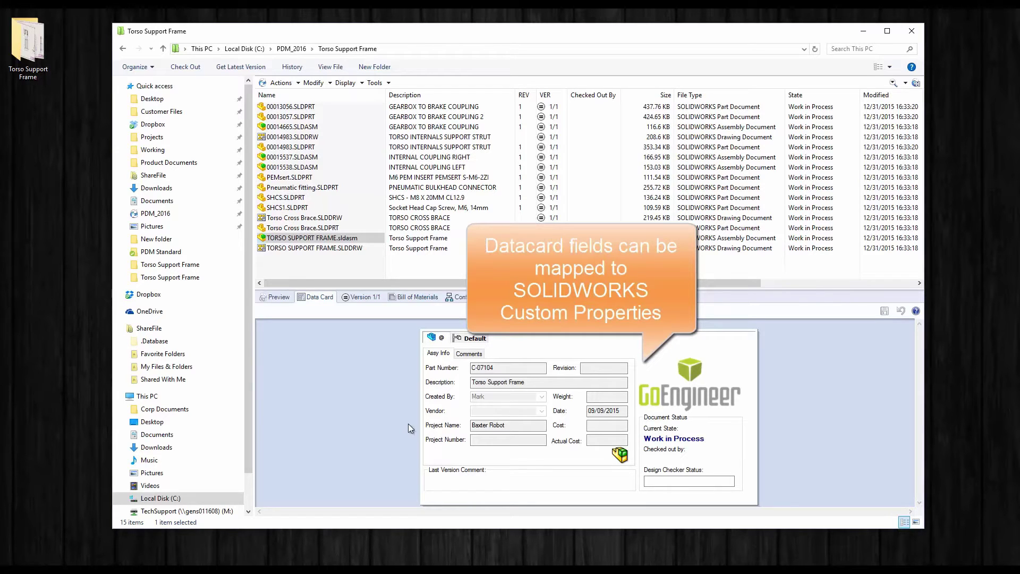
# Review the TORSO SUPPORT FRAME assembly's Bill of Materials and Contains lists
pyautogui.click(433, 297)
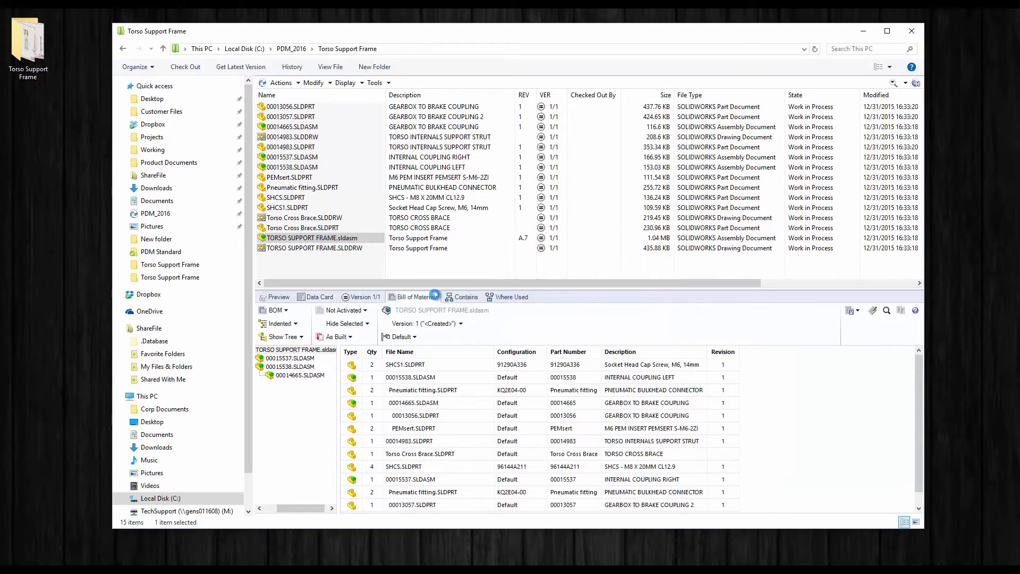
pyautogui.moveTo(346, 470)
pyautogui.click(470, 298)
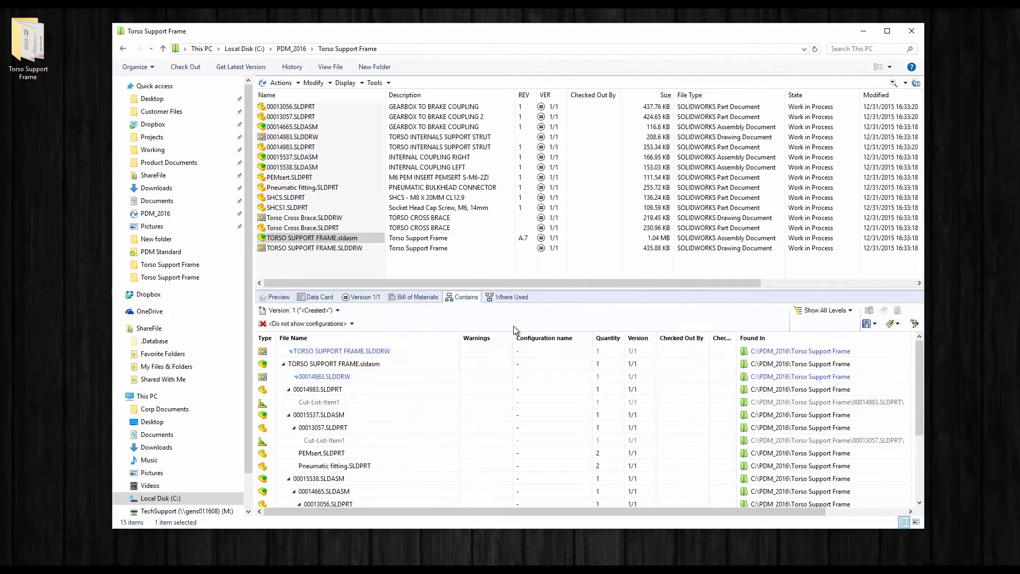
# Show where Torso Cross Brace.SLDPRT is used: the assembly, its drawing and Torso Cross Brace.SLDDRW
pyautogui.click(509, 297)
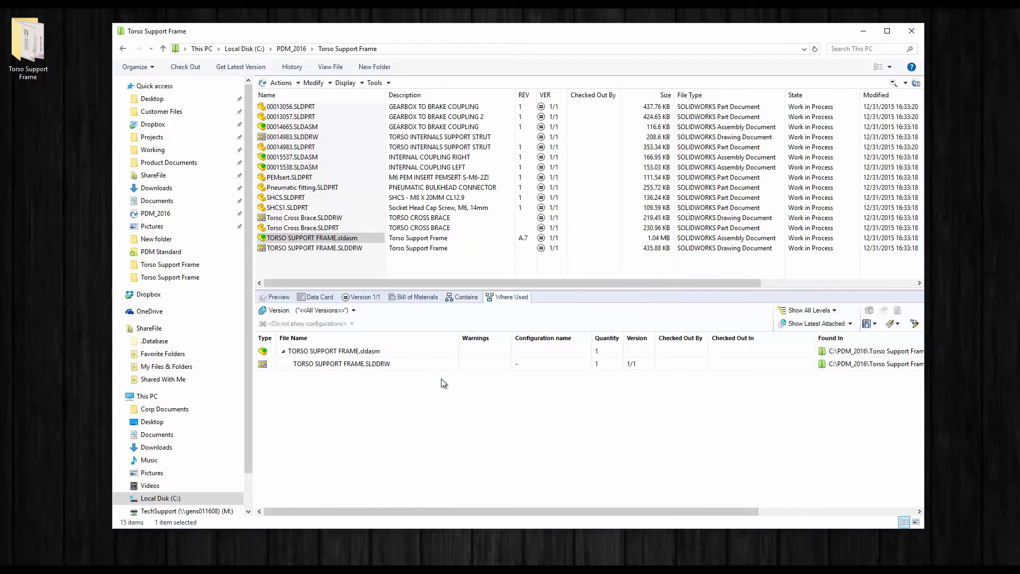
pyautogui.click(381, 264)
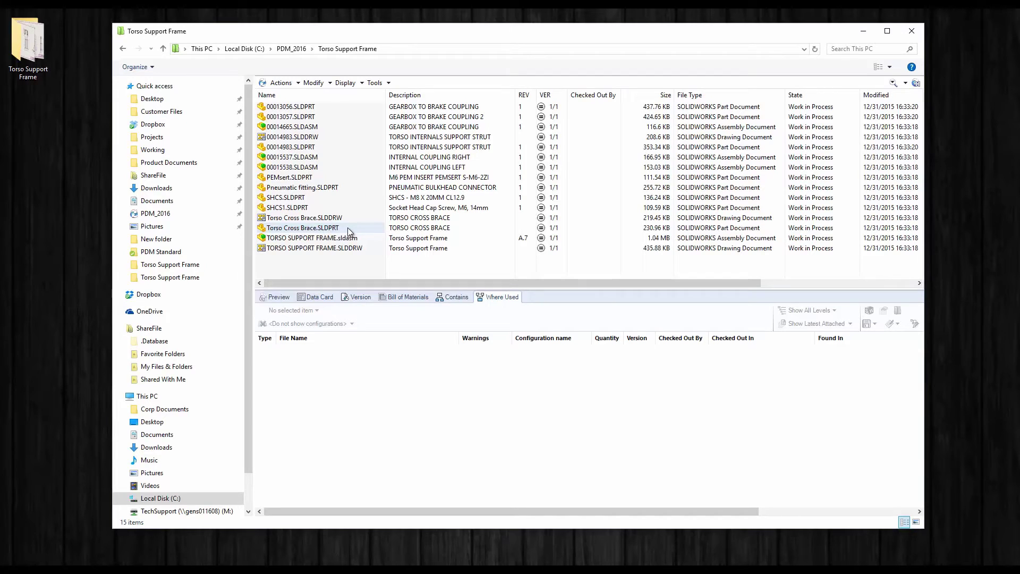
pyautogui.click(347, 227)
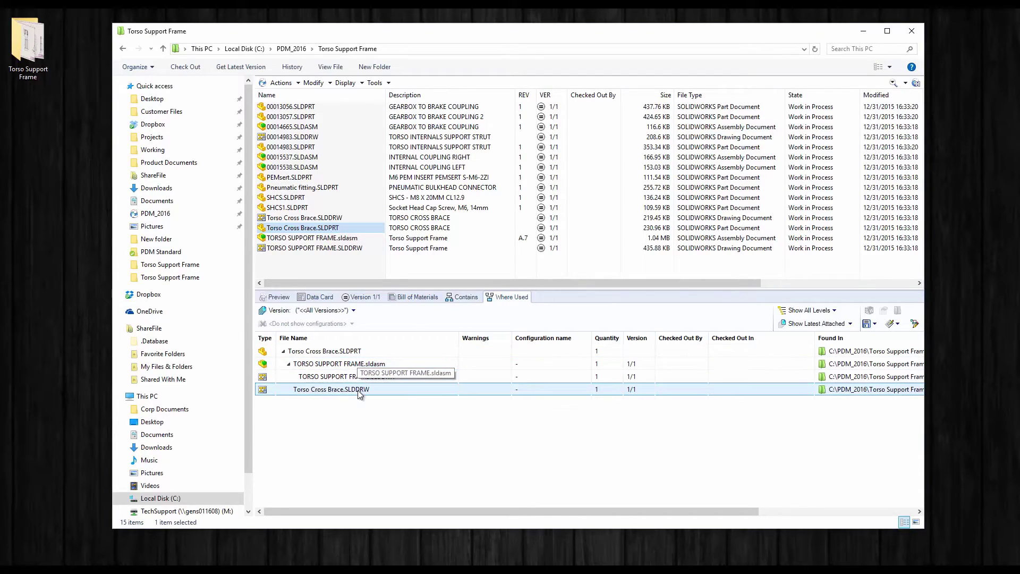
# Open TORSO SUPPORT FRAME.sldasm, checking out both drawings and Torso Cross Brace.SLDPRT with it
pyautogui.doubleClick(380, 365)
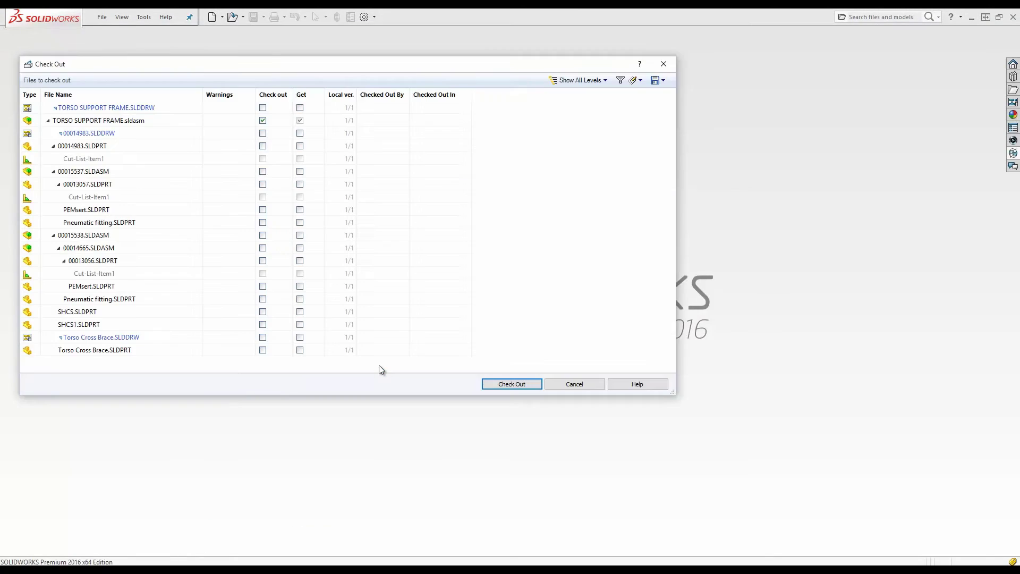
pyautogui.click(263, 108)
pyautogui.click(262, 338)
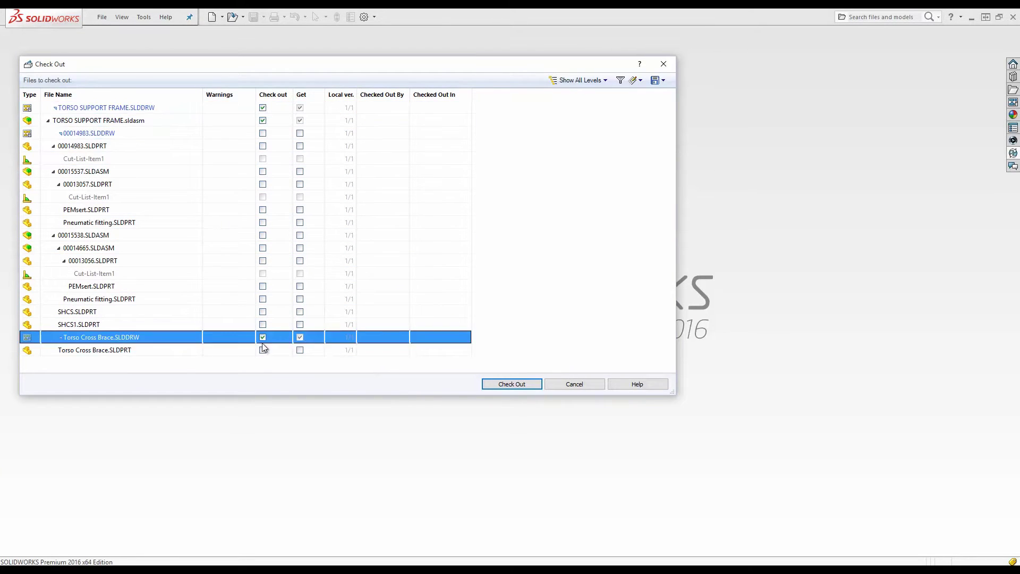
pyautogui.click(266, 350)
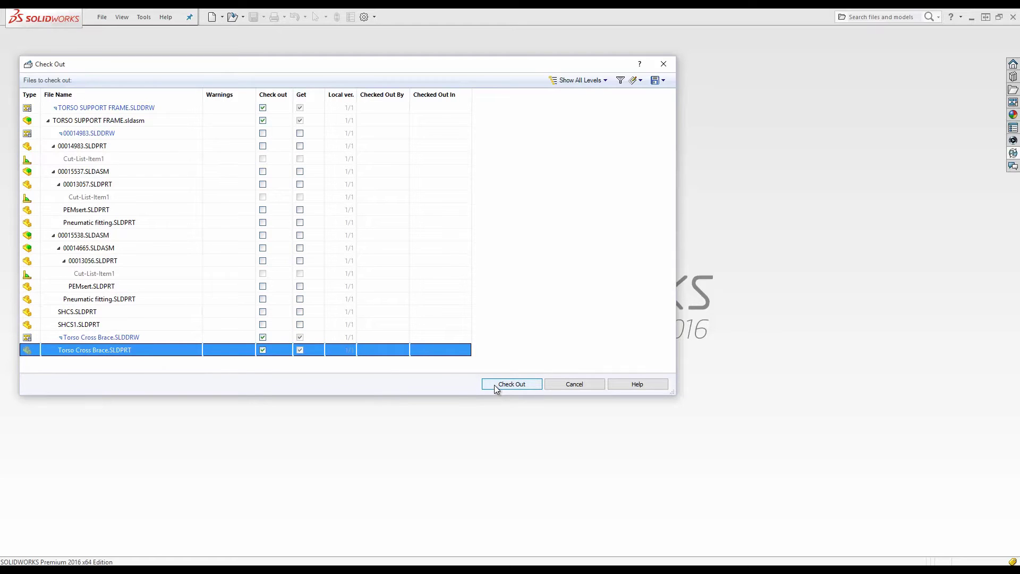
pyautogui.click(511, 384)
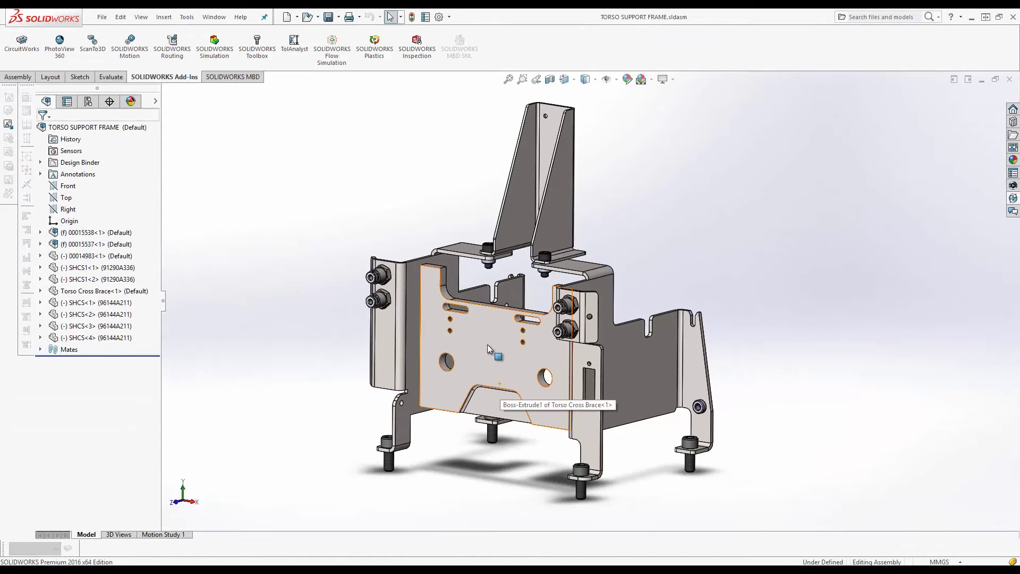
# Open the Torso Cross Brace part and change its Ø15 hole diameter to 30 mm
pyautogui.rightClick(488, 349)
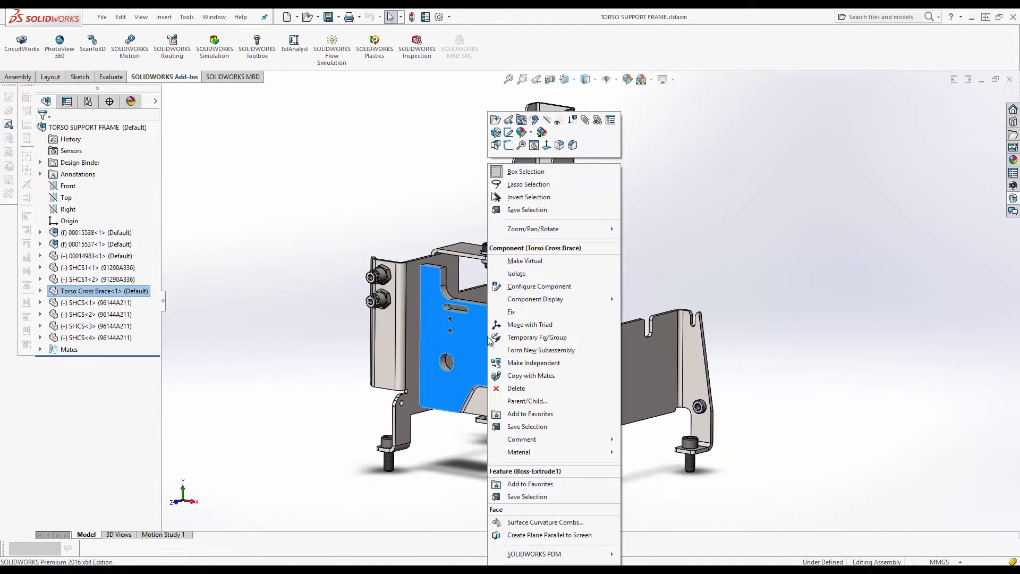
pyautogui.click(496, 121)
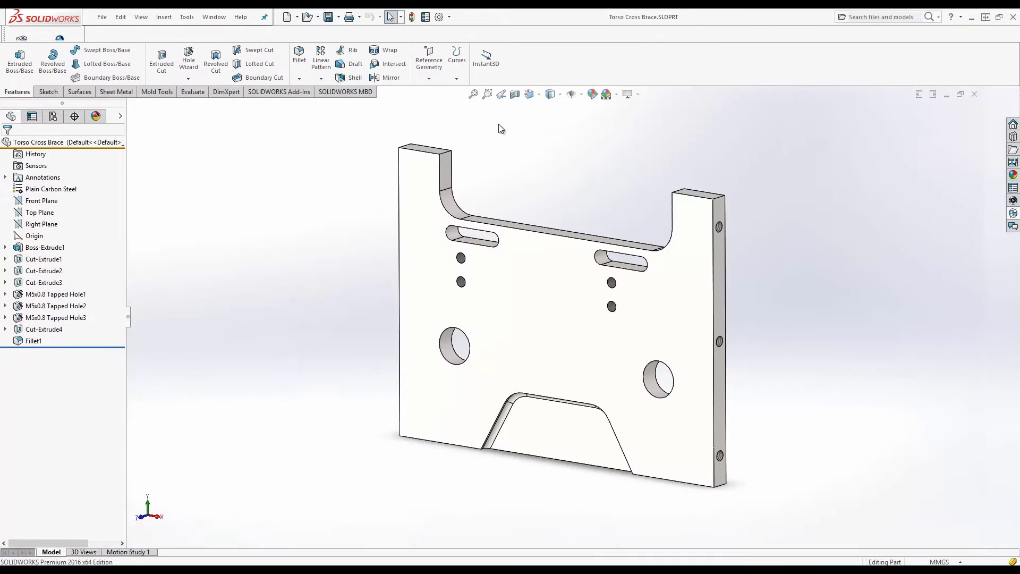
pyautogui.doubleClick(470, 355)
pyautogui.click(394, 293)
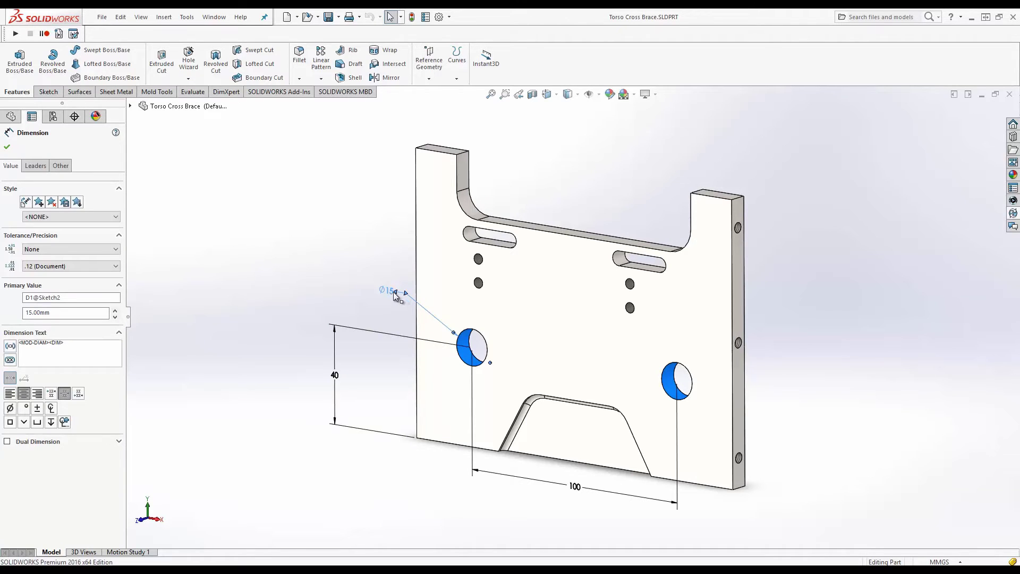
pyautogui.doubleClick(394, 294)
pyautogui.write('30')
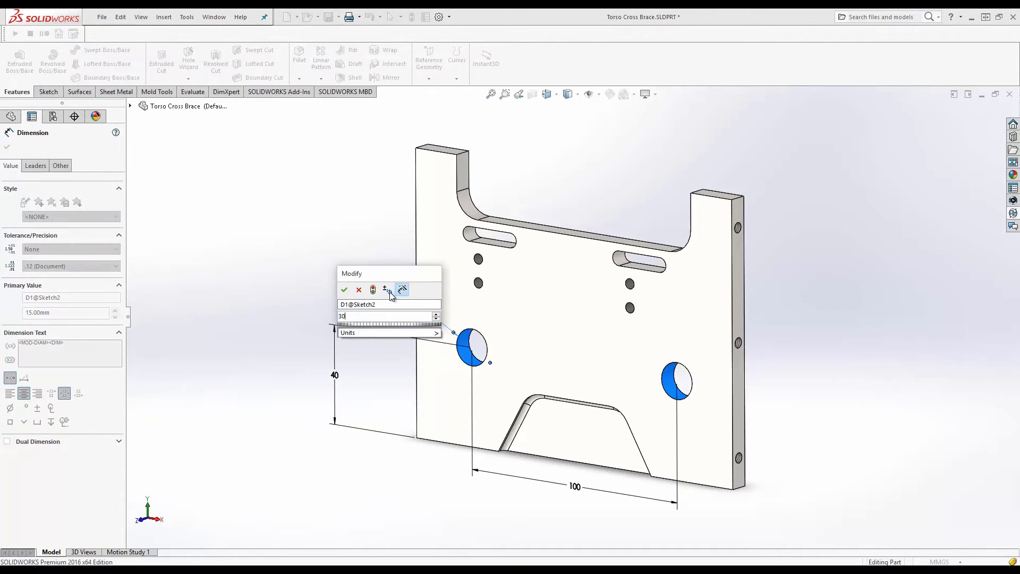
pyautogui.press('Return')
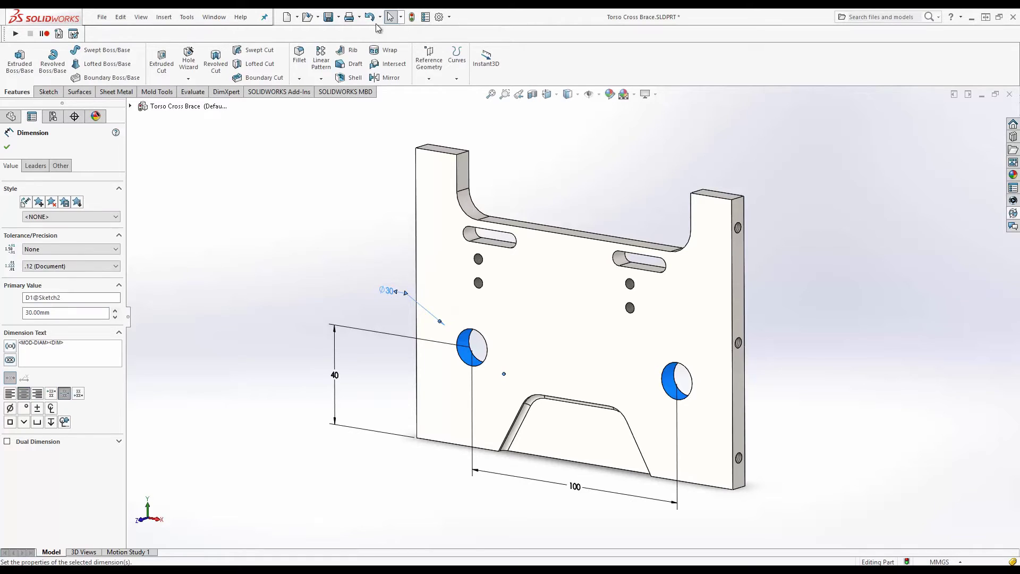
# Rebuild and save the cross brace part, then return to the TORSO SUPPORT FRAME assembly
pyautogui.click(410, 17)
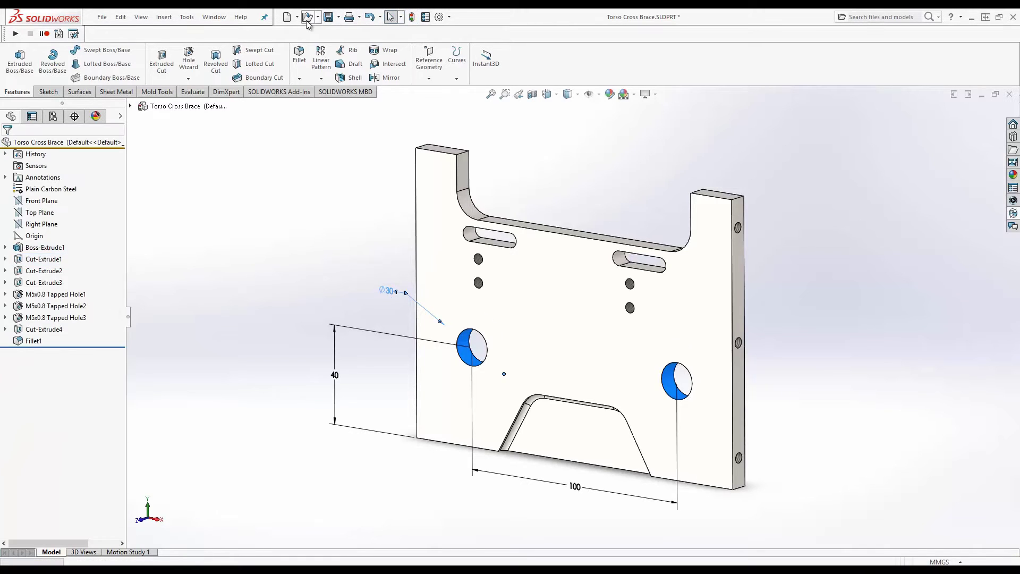
pyautogui.click(328, 17)
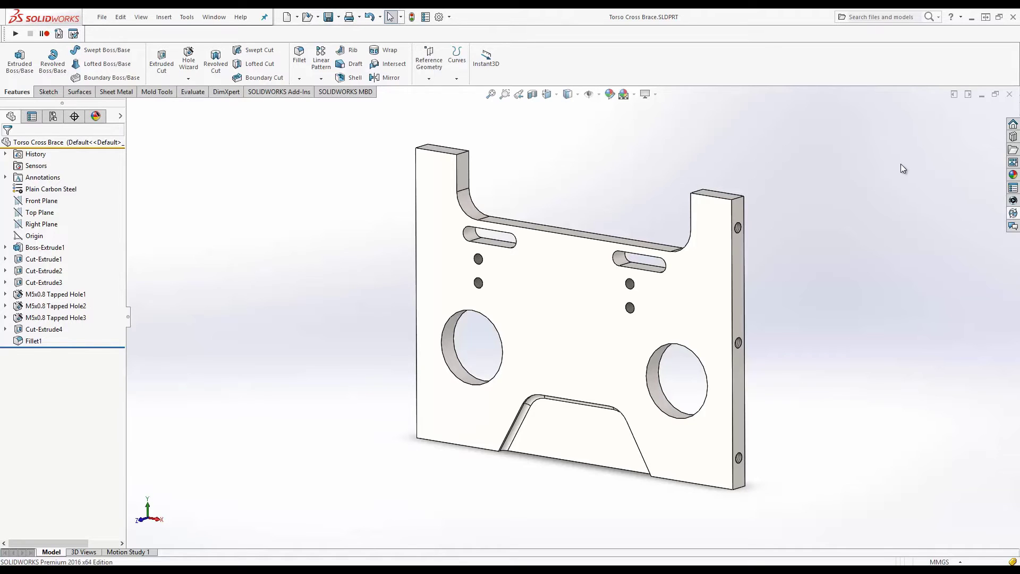
pyautogui.hotkey('ctrl', 'Tab')
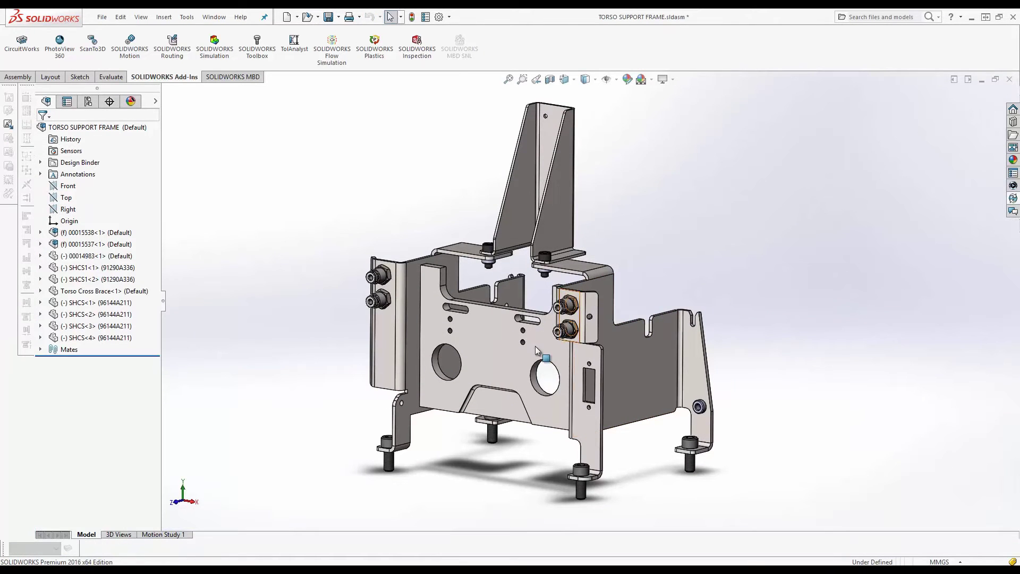
# Open the TORSO SUPPORT FRAME drawing and save it along with its assembly via Save All
pyautogui.rightClick(714, 266)
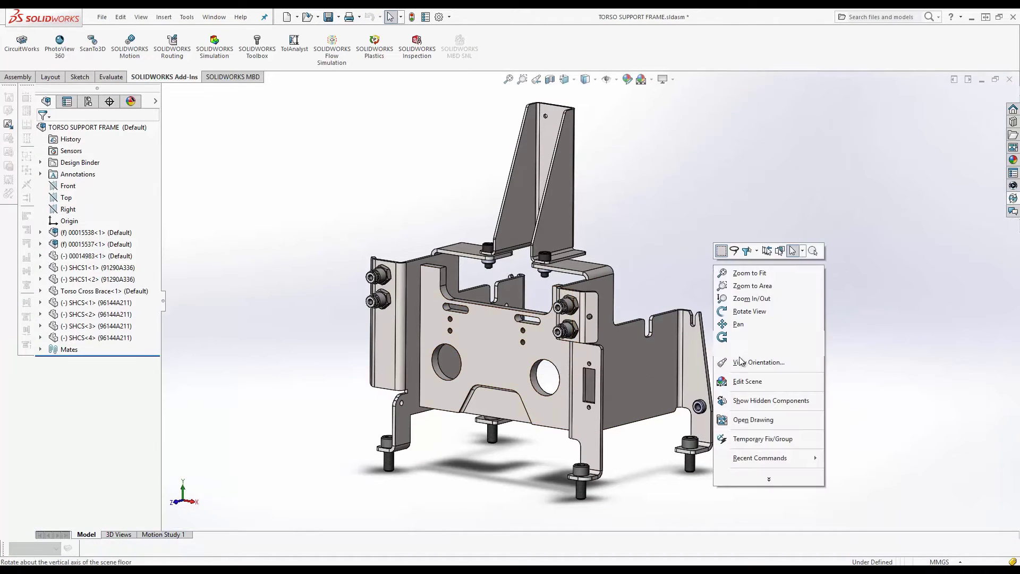
pyautogui.click(751, 419)
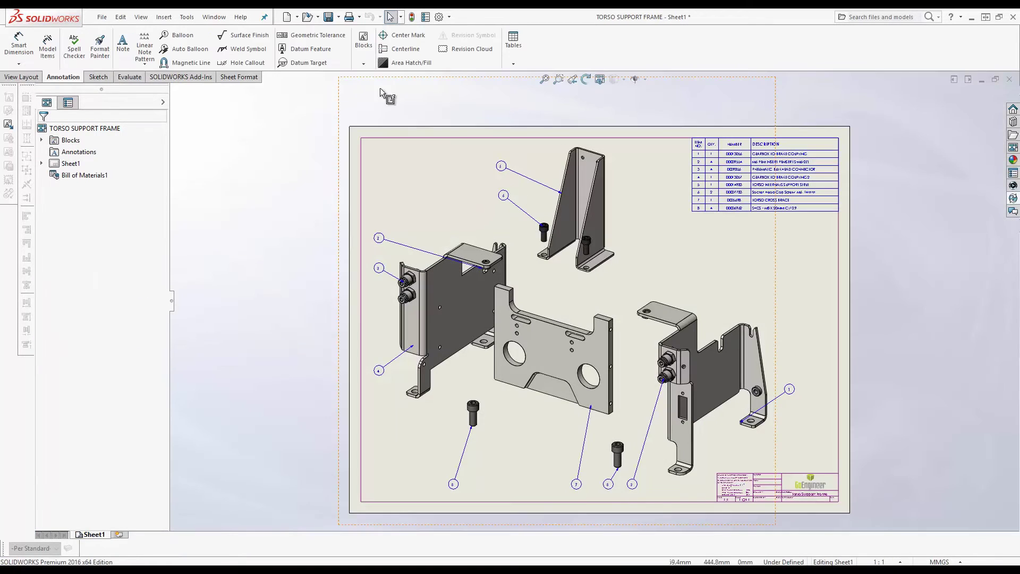
pyautogui.click(328, 17)
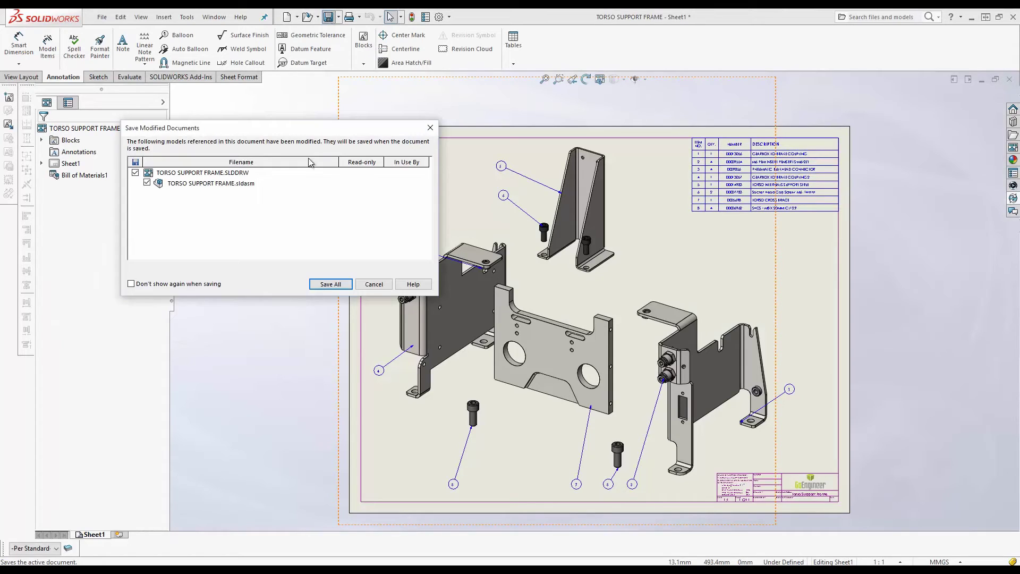
pyautogui.click(330, 283)
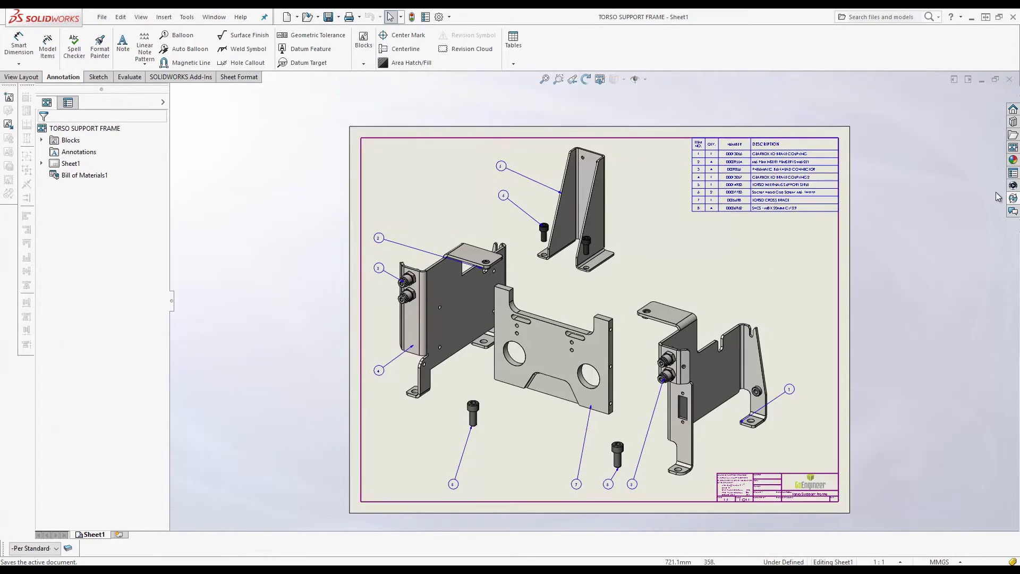
# From the SOLIDWORKS PDM task pane, start checking in the drawing and its referenced files
pyautogui.click(1013, 197)
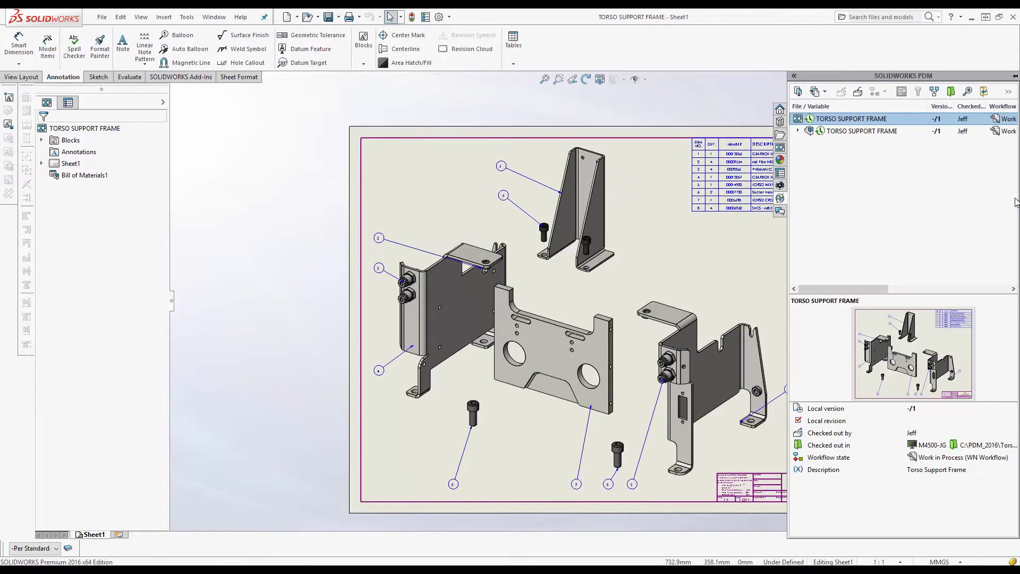
pyautogui.click(798, 131)
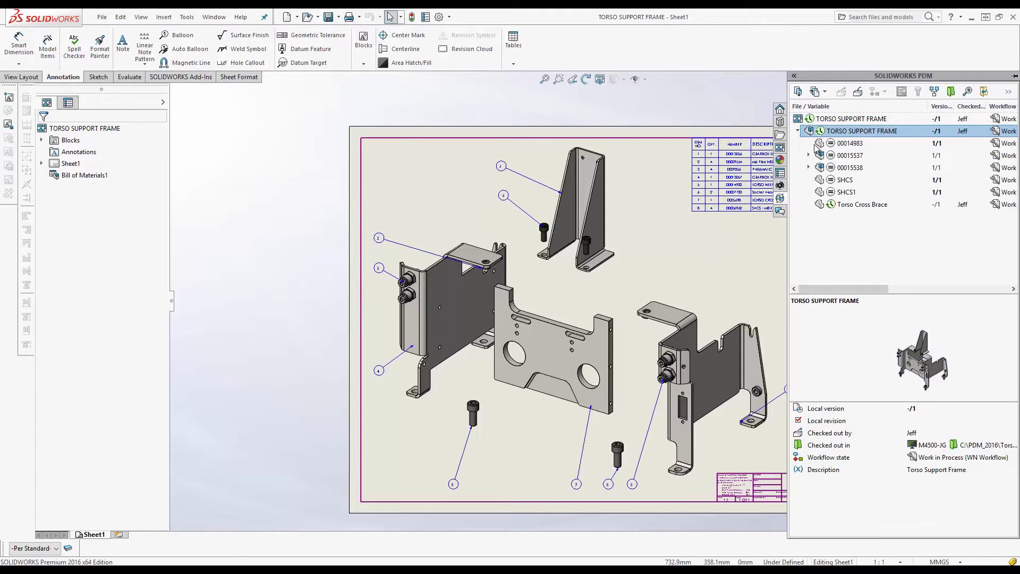
pyautogui.click(828, 119)
pyautogui.click(856, 92)
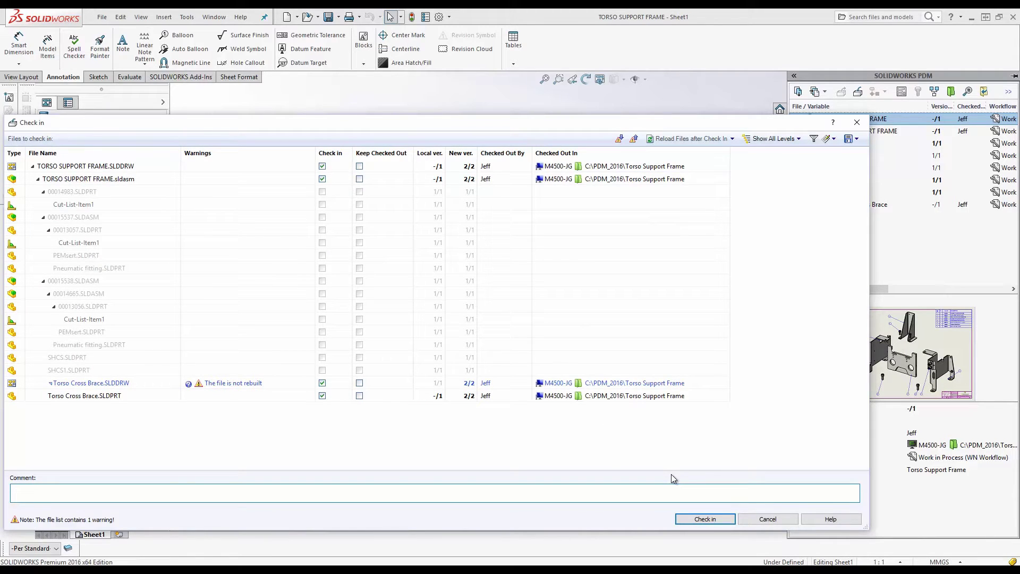
# Check in the four files as version 2/2 with comment 'UPDATED HOLE SIZE TO 30', then close the drawing
pyautogui.write('UPDATED HOLD')
pyautogui.write(' SIZE TO 30')
pyautogui.click(704, 519)
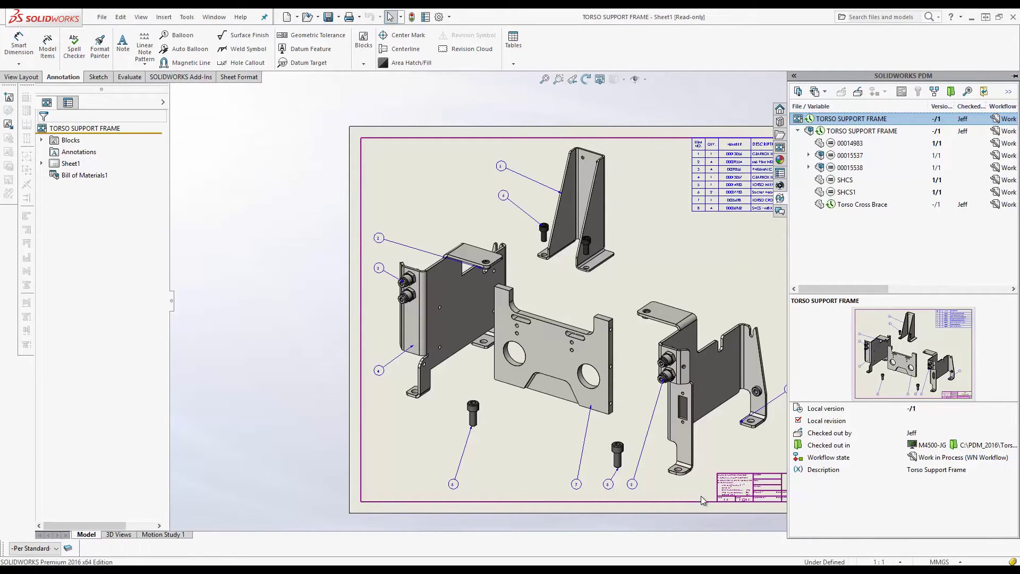
pyautogui.click(1013, 18)
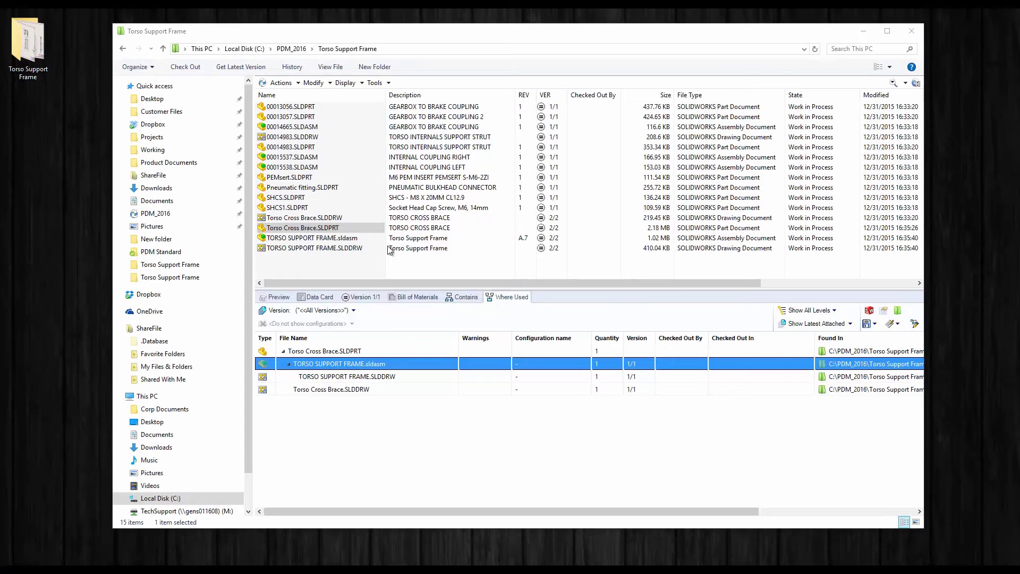
# Preview the cross brace and roll its local copy back to version 1
pyautogui.click(288, 296)
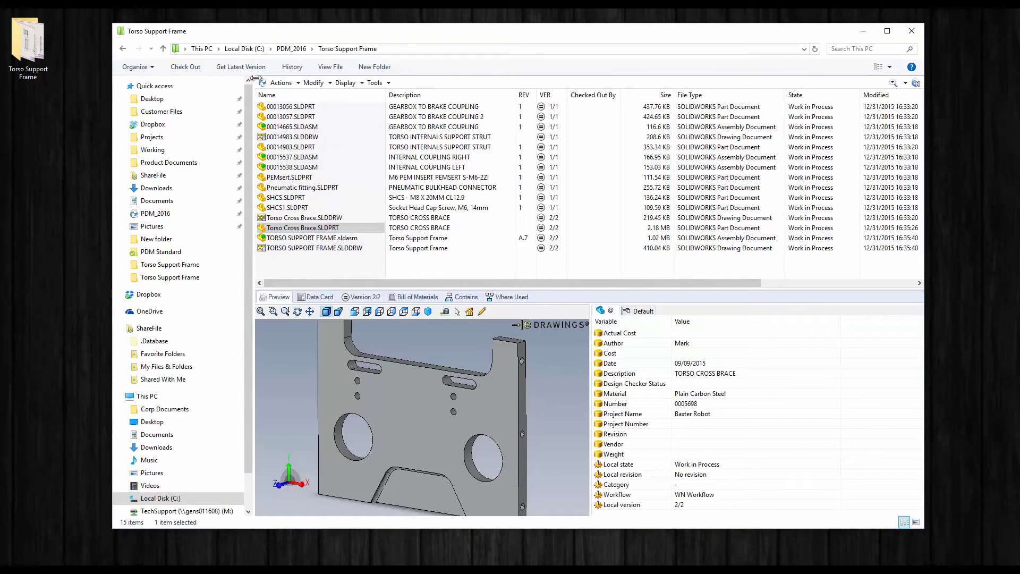
pyautogui.click(279, 83)
pyautogui.moveTo(331, 169)
pyautogui.click(372, 180)
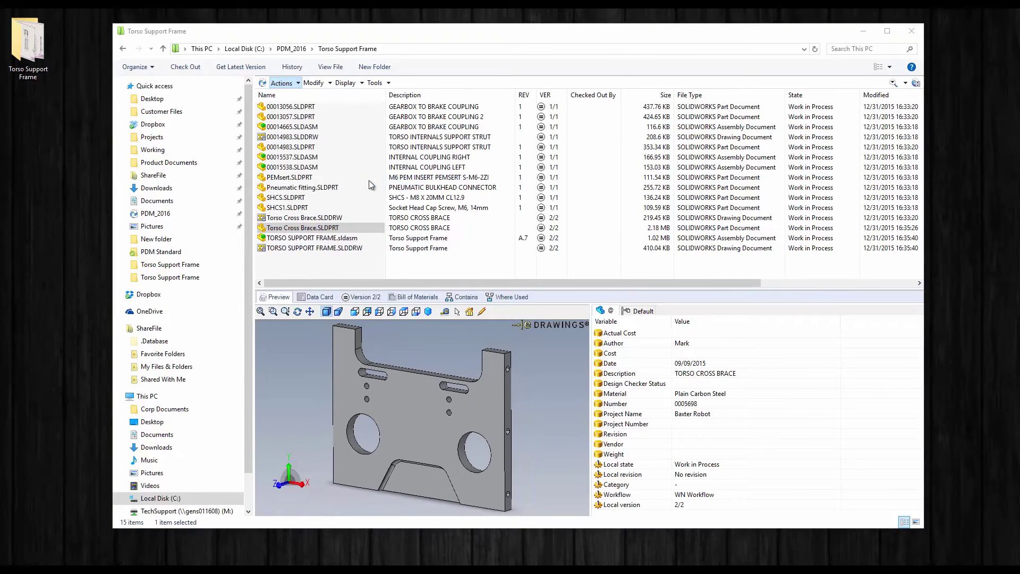
pyautogui.click(441, 319)
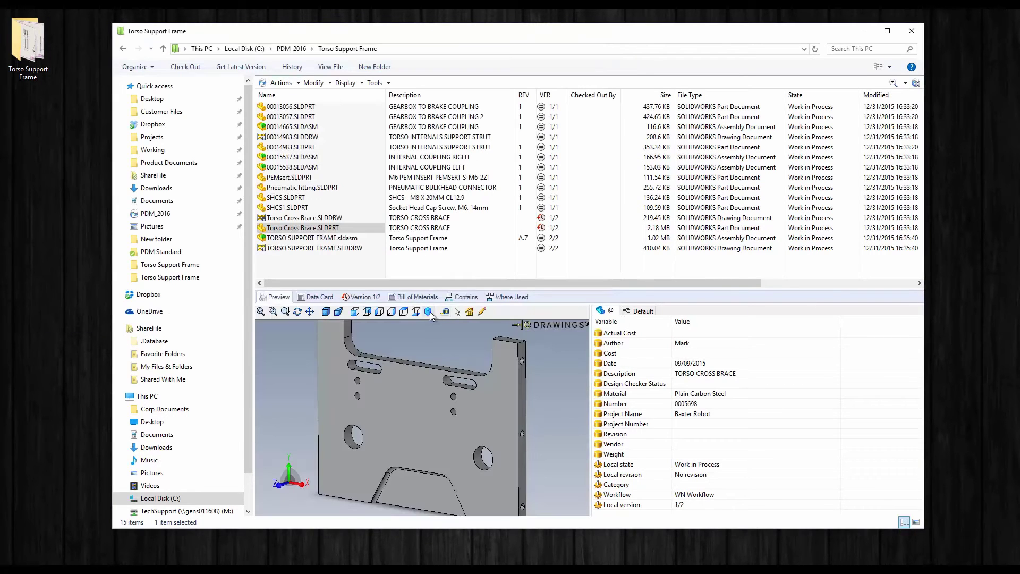
# Get the latest version 2/2 of the cross brace, then bring up the assembly's file actions
pyautogui.click(263, 71)
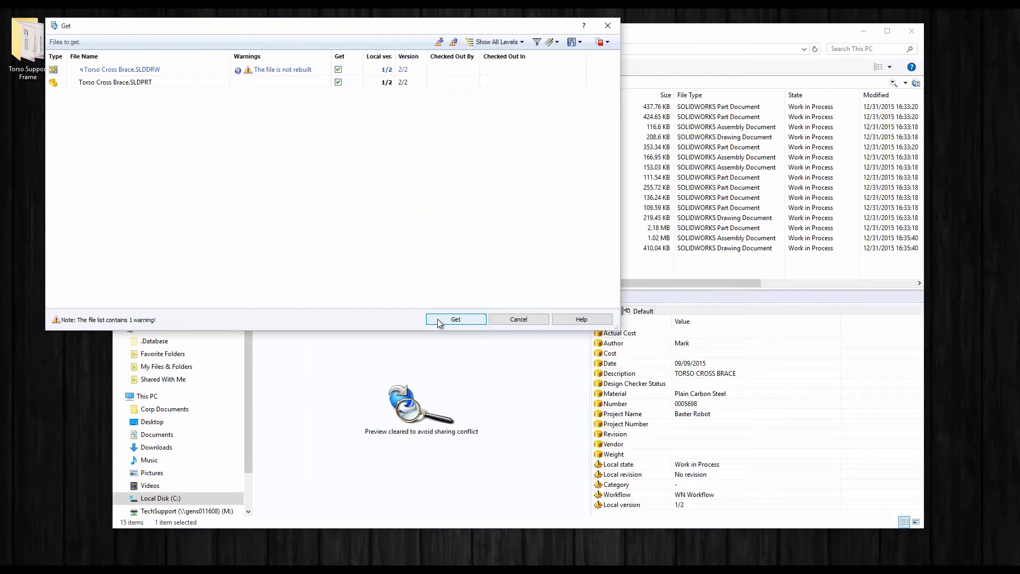
pyautogui.click(455, 319)
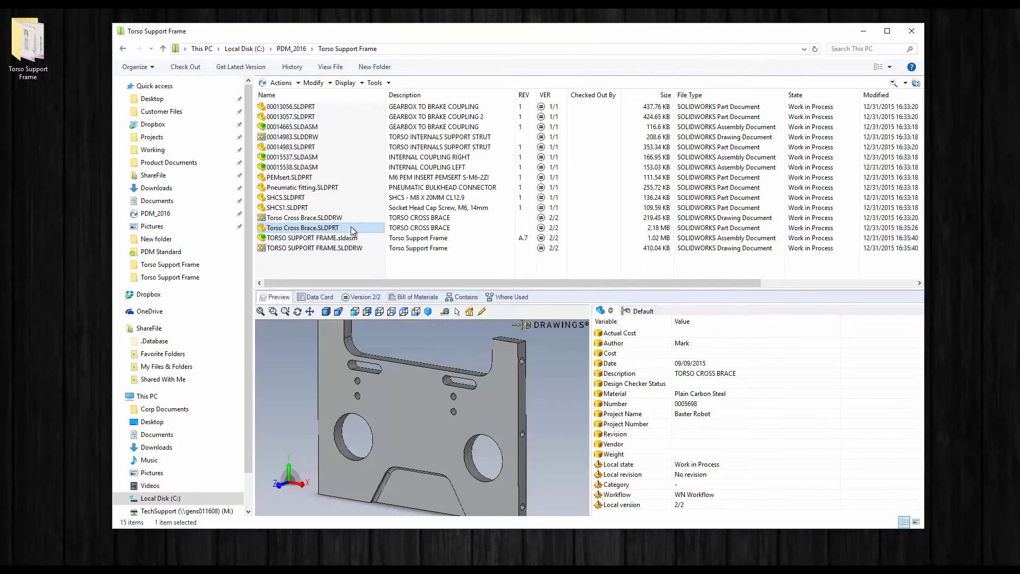
pyautogui.click(339, 239)
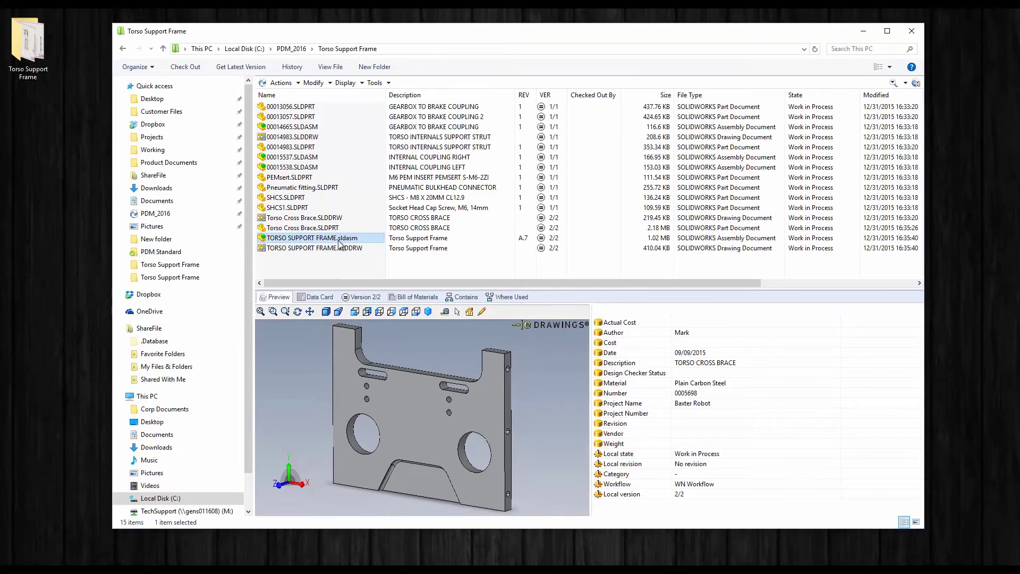
pyautogui.rightClick(339, 240)
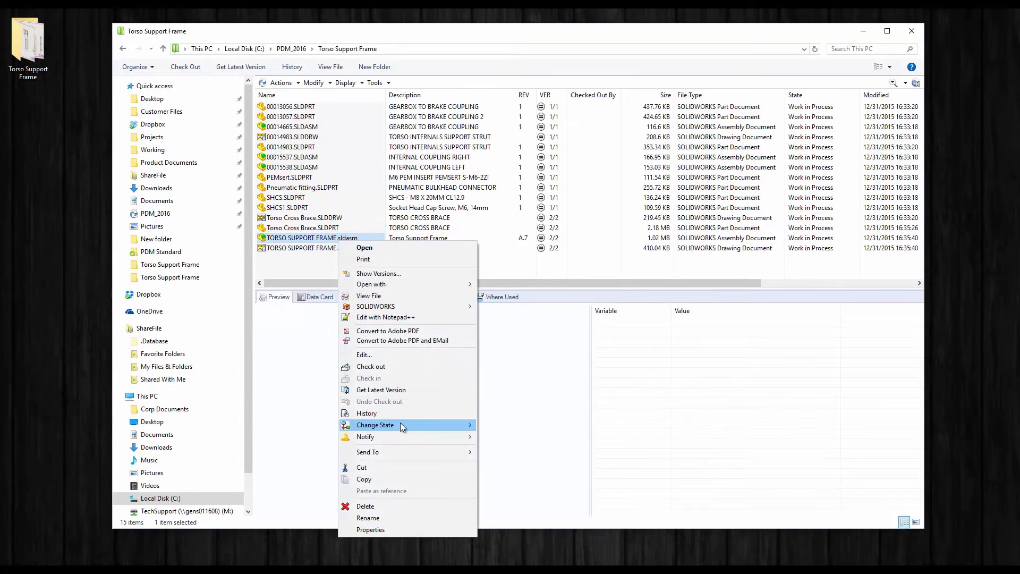